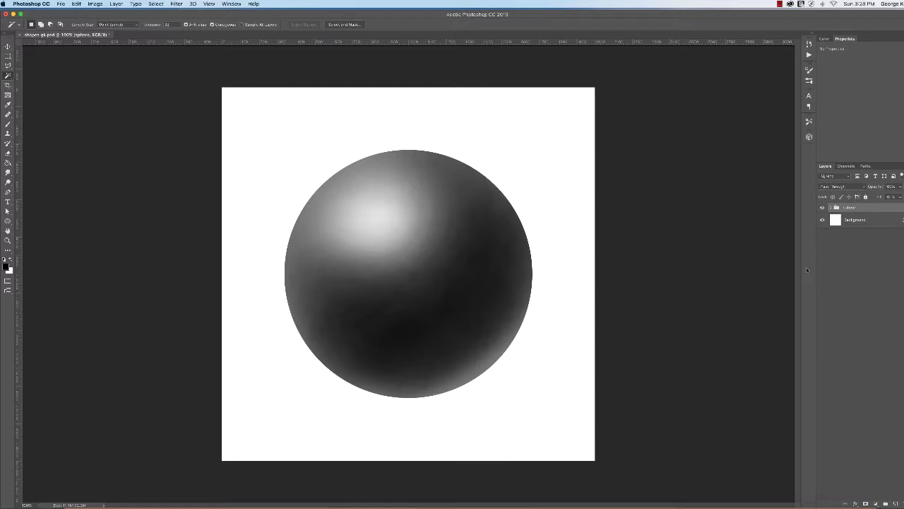
Step: Hide the sphere group, add empty Layer 1, and draw a flat ellipse near the canvas top
{"action": "left_click", "coordinate": [822, 208]}
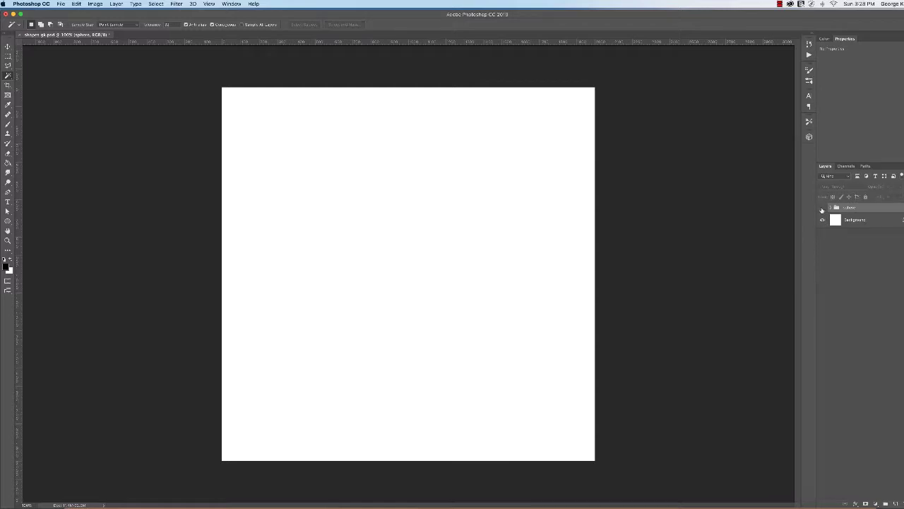
{"action": "left_click", "coordinate": [896, 504]}
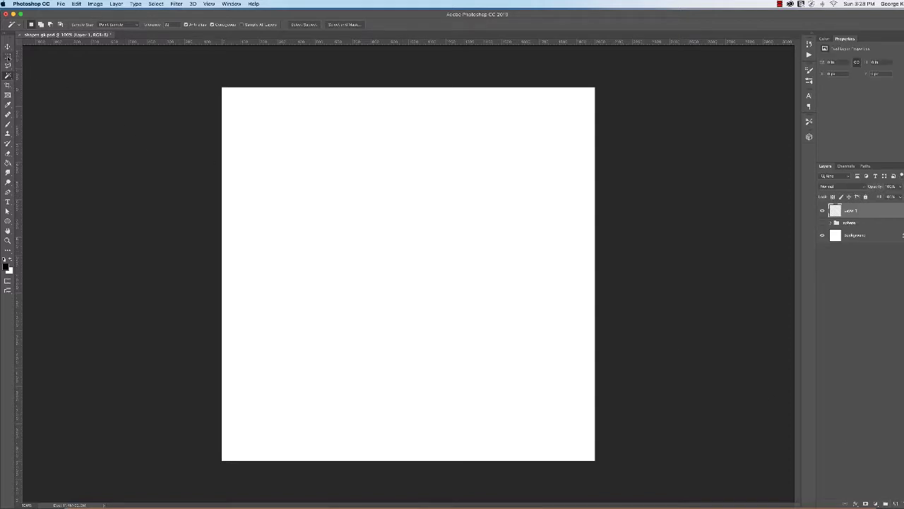
{"action": "left_click", "coordinate": [8, 57]}
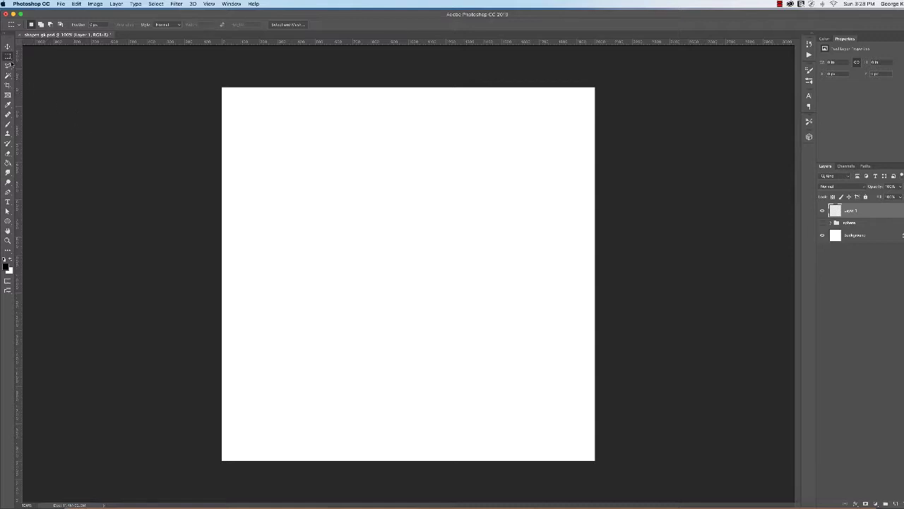
{"action": "left_click_drag", "start_coordinate": [13, 61], "coordinate": [39, 66]}
{"action": "left_click_drag", "start_coordinate": [326, 186], "coordinate": [497, 219]}
Step: Save the flat elliptical selection as a channel named 'cylinder top'
{"action": "left_click", "coordinate": [156, 4]}
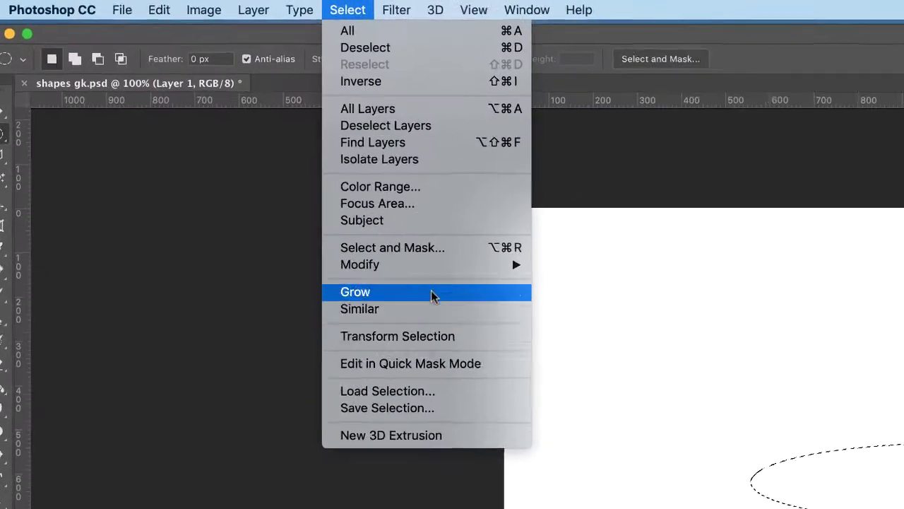
{"action": "left_click", "coordinate": [331, 228]}
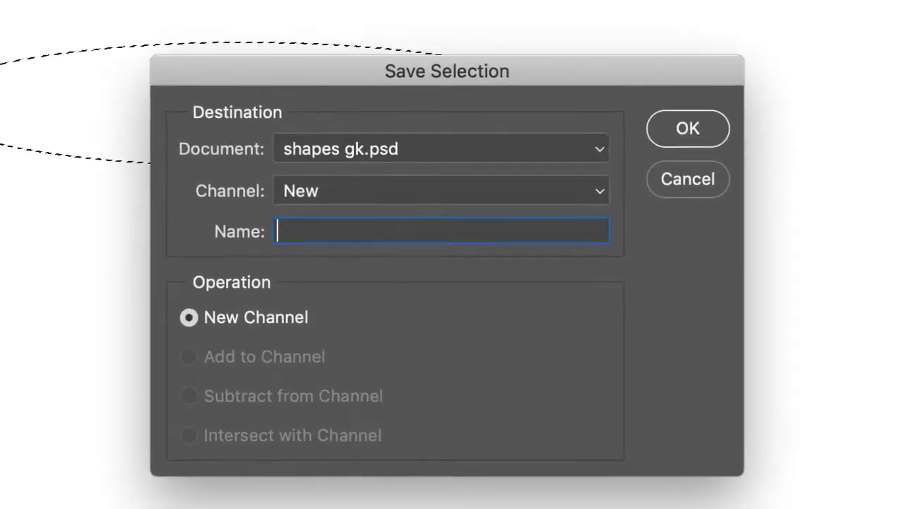
{"action": "type", "text": "cylinder top"}
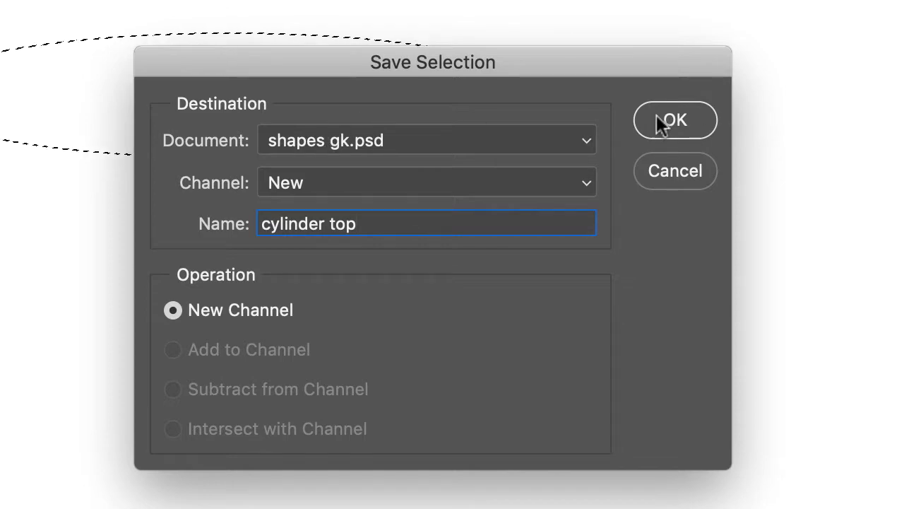
{"action": "left_click", "coordinate": [677, 126]}
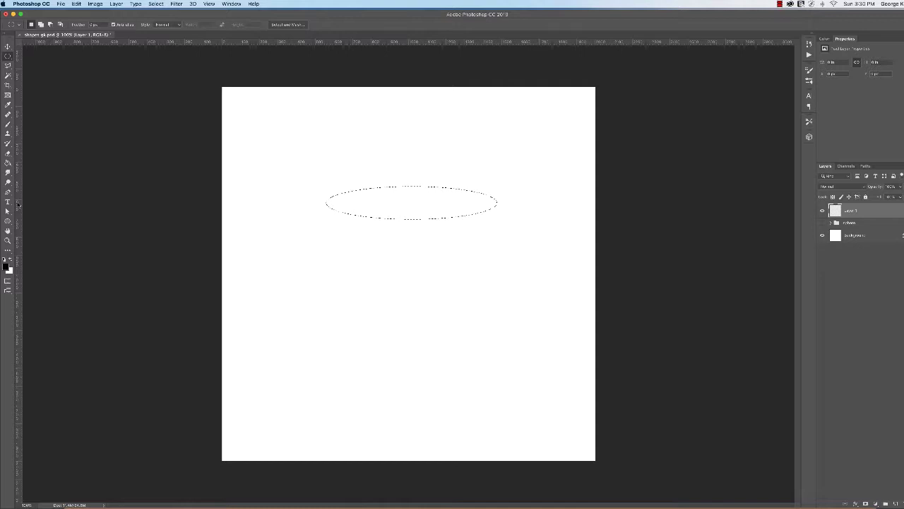
Step: Place vertical guides at the ellipse's left and right ends, discarding a stray horizontal guide
{"action": "left_click_drag", "start_coordinate": [20, 205], "coordinate": [323, 229]}
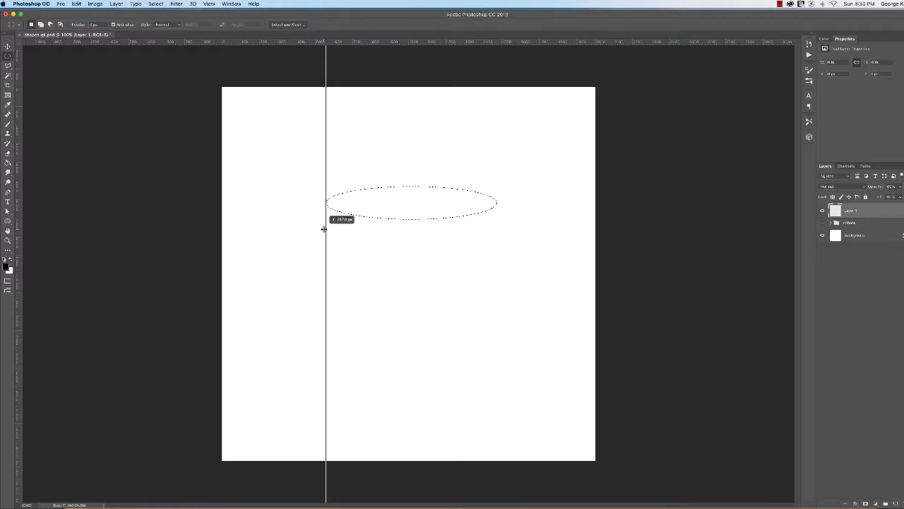
{"action": "left_click_drag", "start_coordinate": [324, 229], "coordinate": [324, 229]}
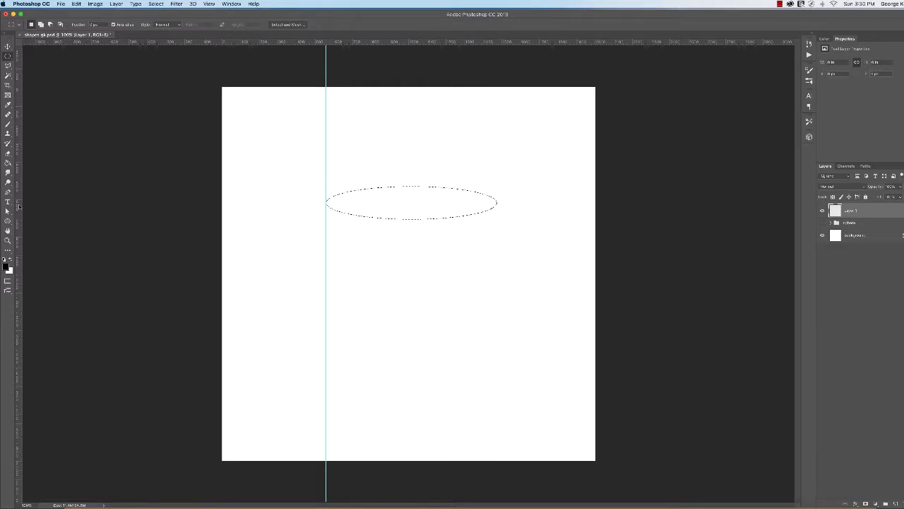
{"action": "left_click_drag", "start_coordinate": [19, 205], "coordinate": [497, 236]}
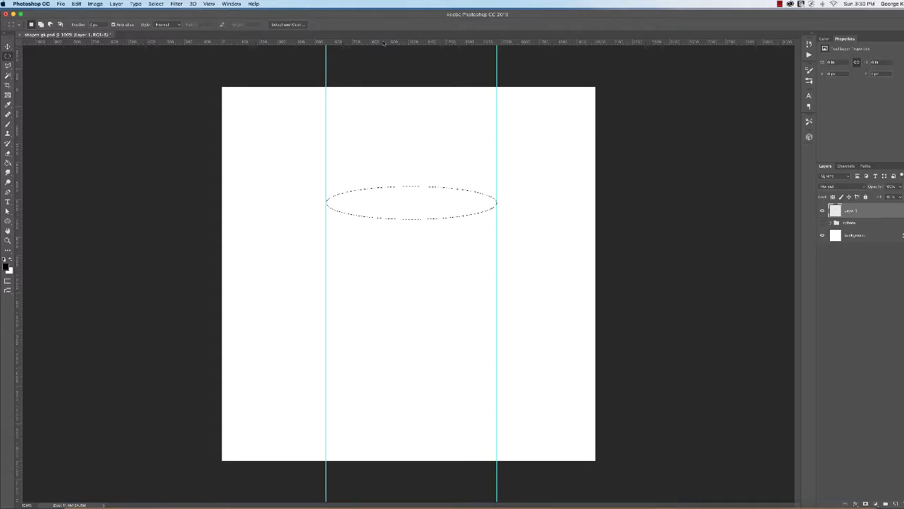
{"action": "left_click_drag", "start_coordinate": [384, 43], "coordinate": [388, 203]}
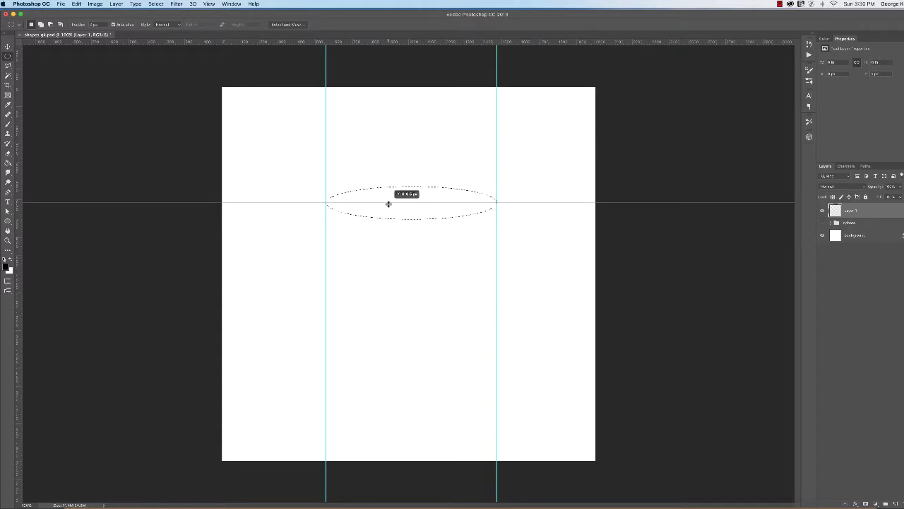
{"action": "key", "text": "Escape"}
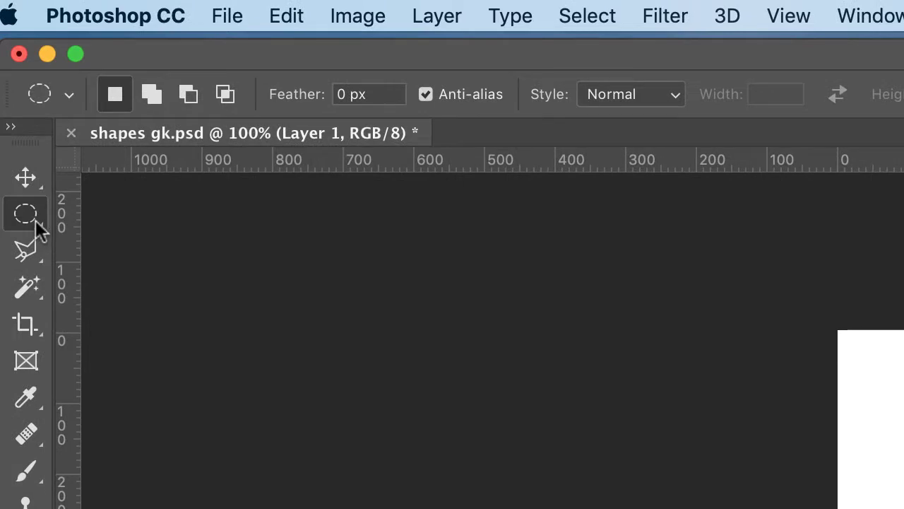
Step: Add a rectangular selection from the ellipse's middle down between the guides with the Rectangular Marquee
{"action": "right_click", "coordinate": [33, 223]}
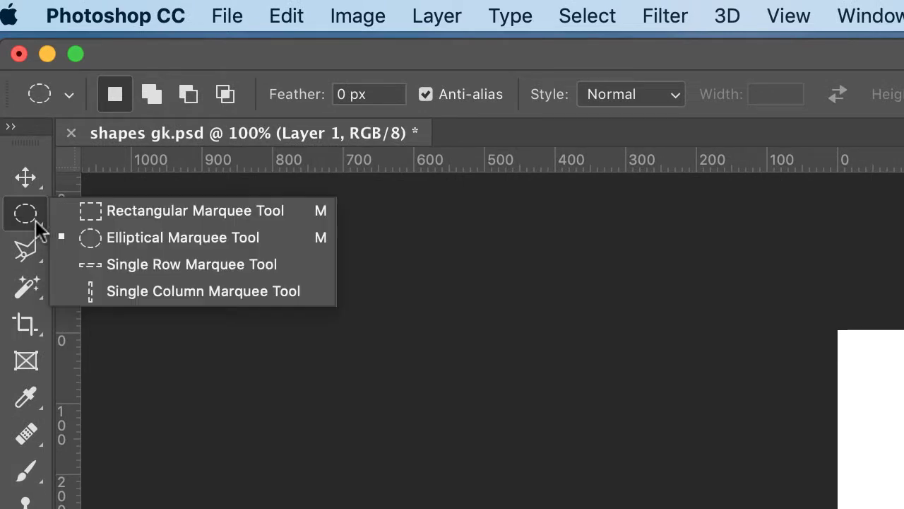
{"action": "left_click", "coordinate": [127, 214]}
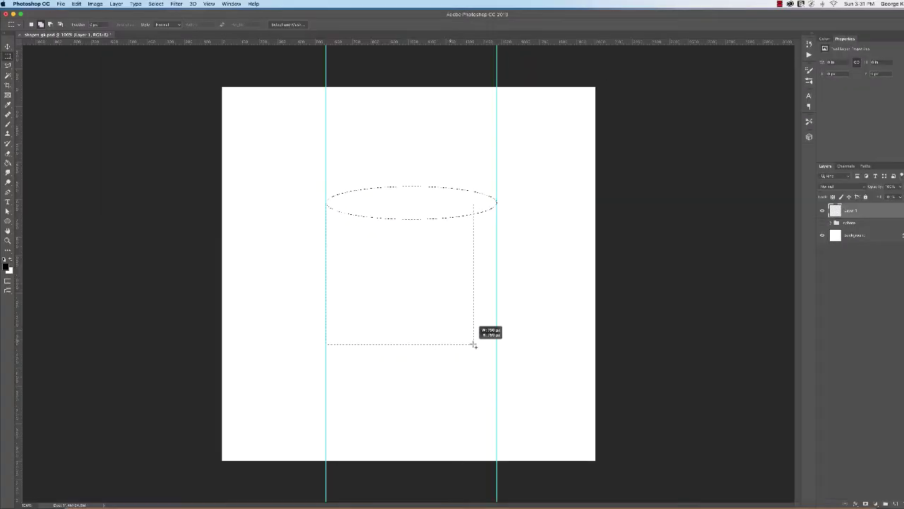
{"action": "left_click_drag", "start_coordinate": [474, 345], "coordinate": [496, 365]}
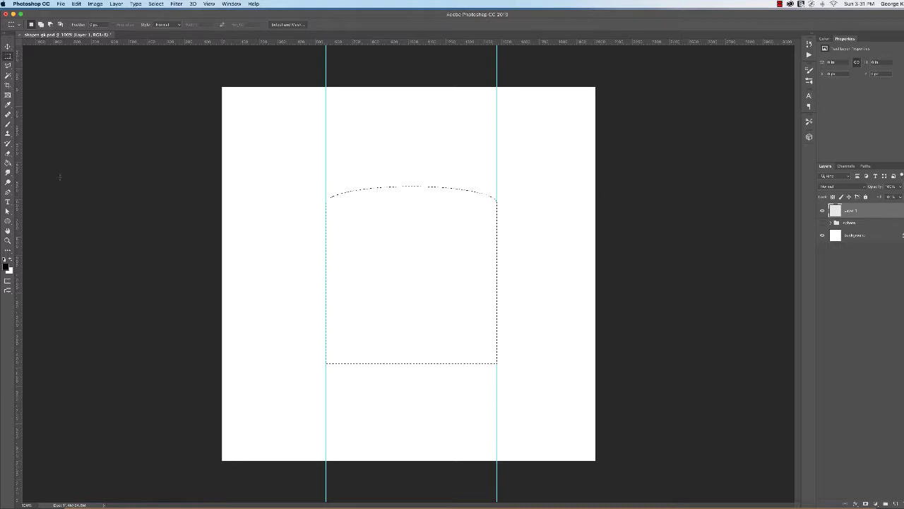
Step: Fill the cylinder selection black with the Paint Bucket and add a horizontal guide at its bottom
{"action": "left_click_drag", "start_coordinate": [9, 163], "coordinate": [42, 173]}
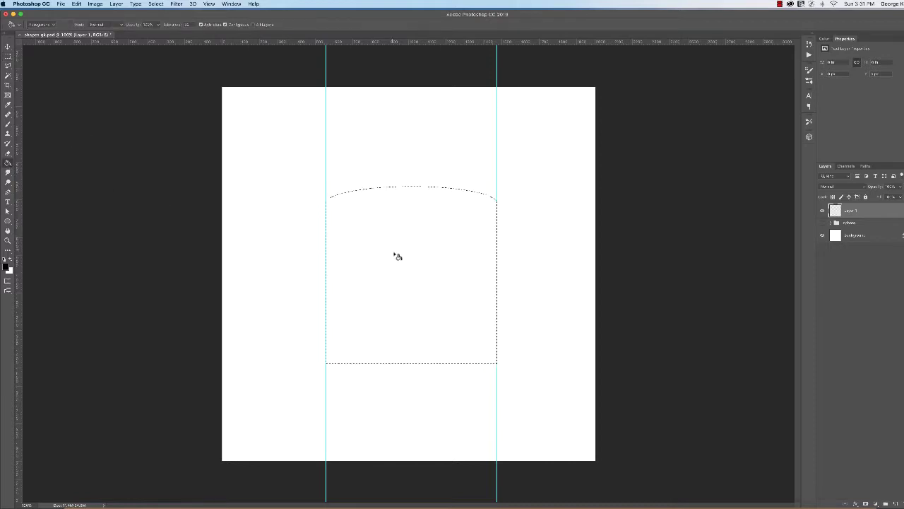
{"action": "left_click", "coordinate": [400, 253]}
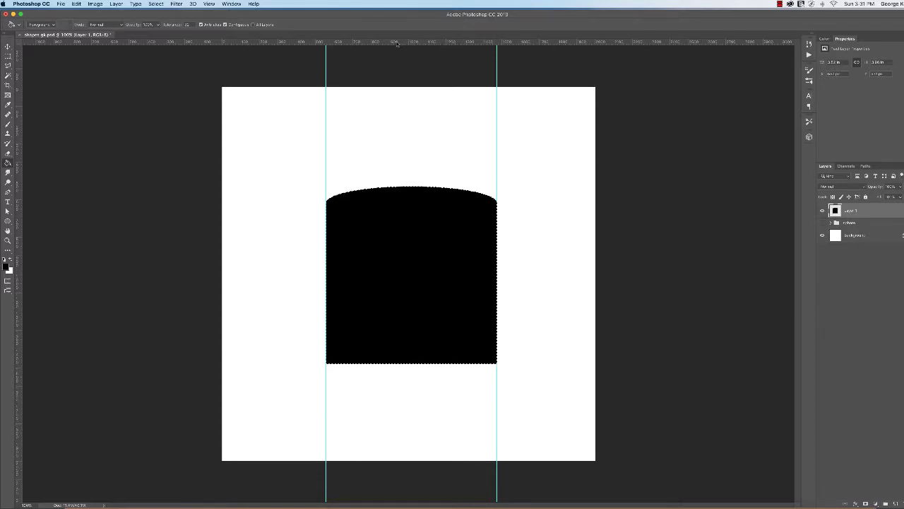
{"action": "left_click_drag", "start_coordinate": [398, 44], "coordinate": [390, 365]}
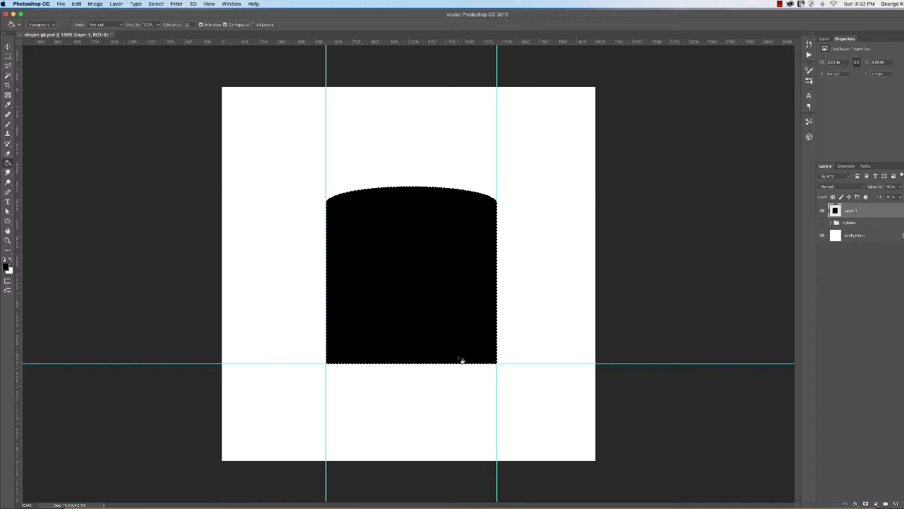
Step: Reload the 'cylinder top' channel as the active selection through Load Selection
{"action": "left_click", "coordinate": [157, 4]}
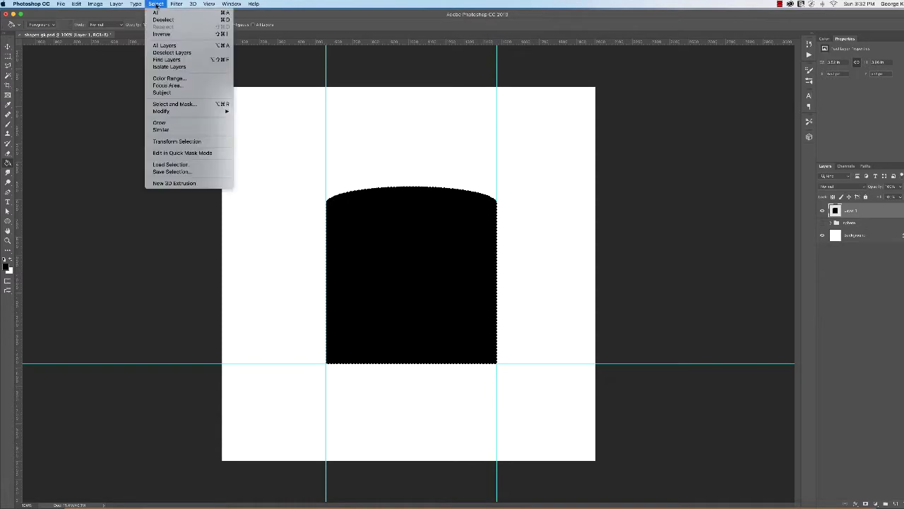
{"action": "left_click", "coordinate": [185, 164]}
{"action": "left_click", "coordinate": [512, 220]}
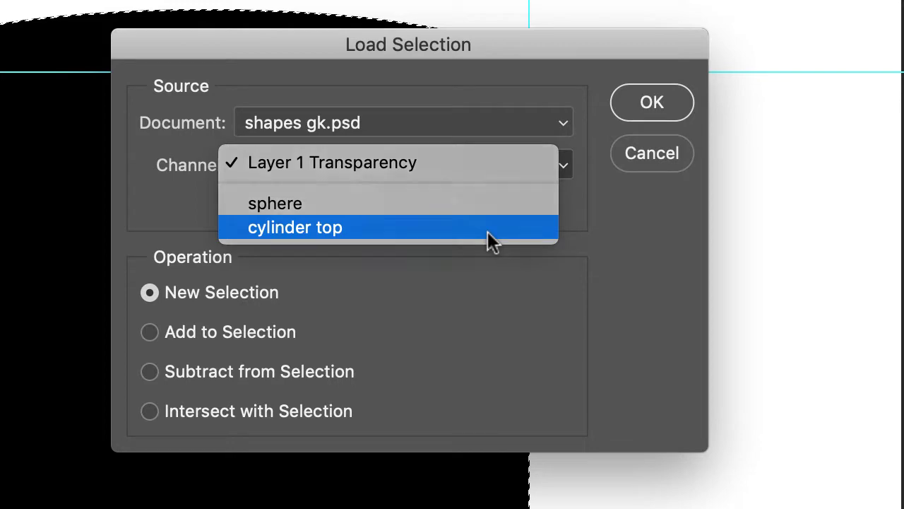
{"action": "left_click", "coordinate": [487, 232]}
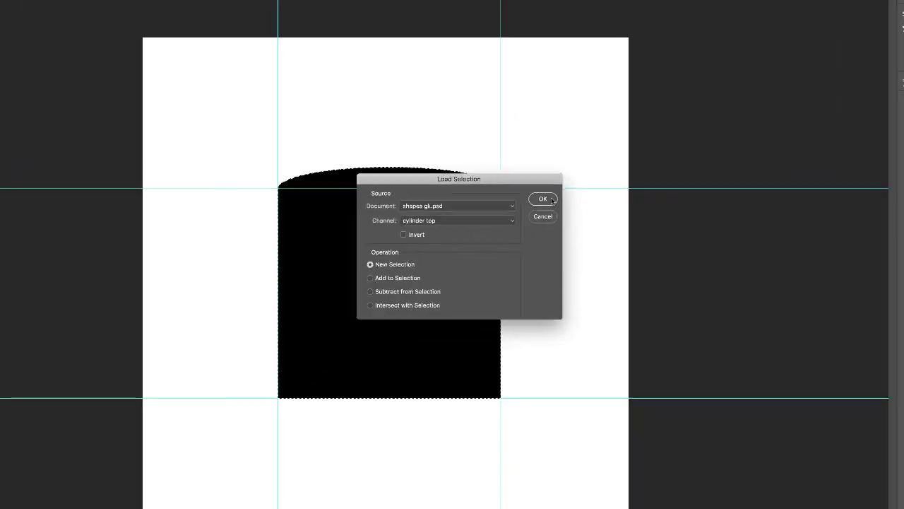
{"action": "left_click", "coordinate": [543, 200]}
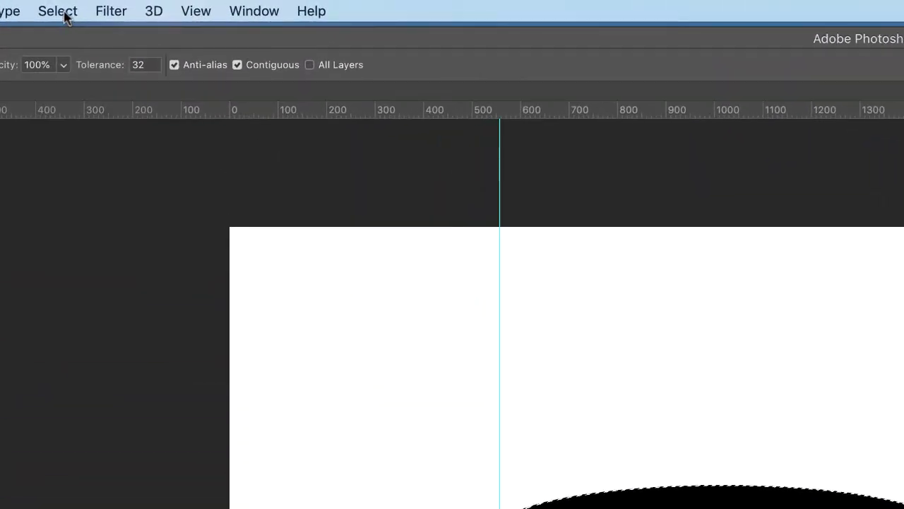
Step: Move the ellipse selection down to the cylinder's base, fill it black, and deselect
{"action": "left_click", "coordinate": [63, 10]}
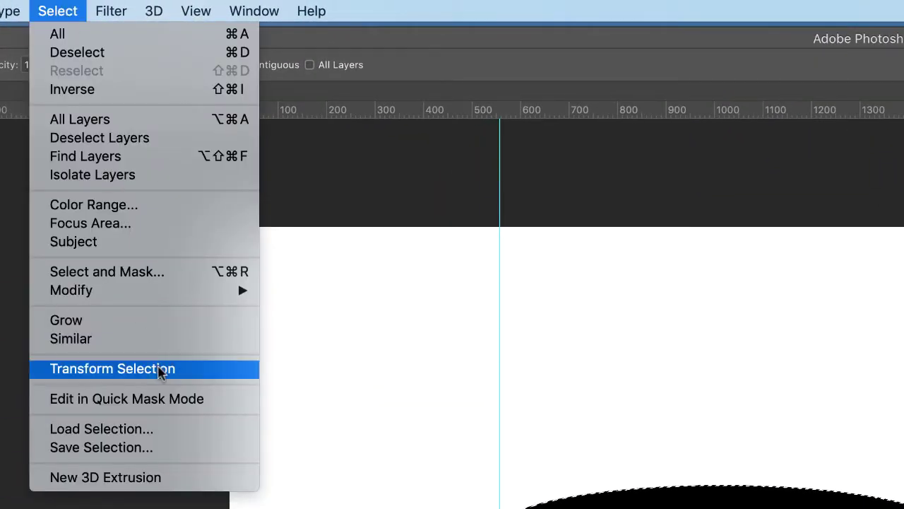
{"action": "left_click", "coordinate": [211, 367]}
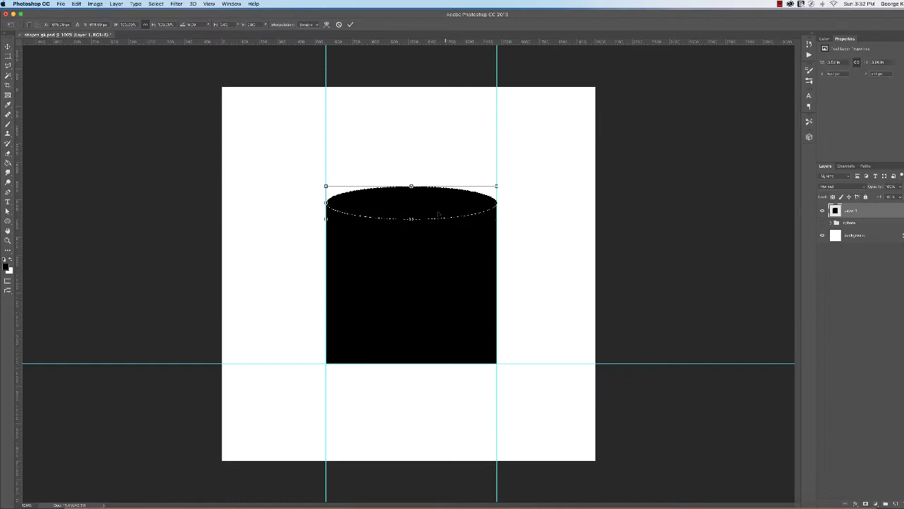
{"action": "left_click_drag", "start_coordinate": [436, 215], "coordinate": [436, 373]}
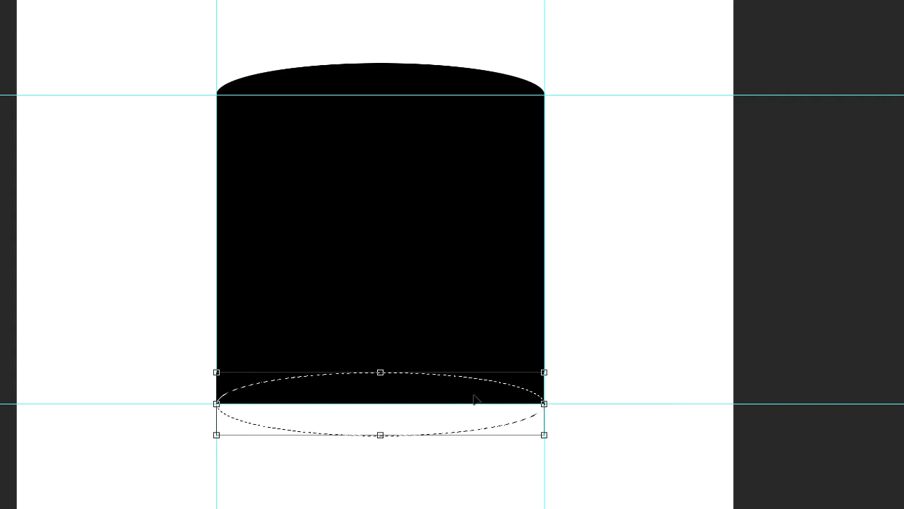
{"action": "key", "text": "Return"}
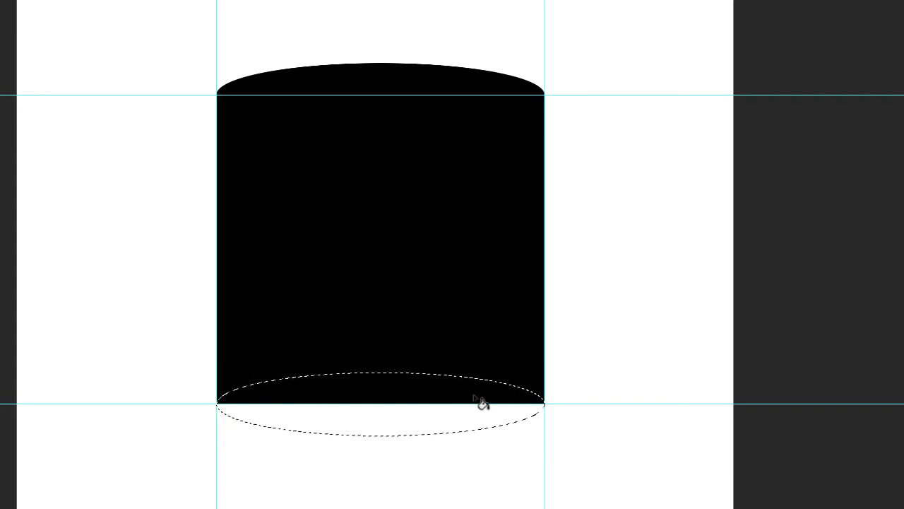
{"action": "left_click", "coordinate": [382, 420]}
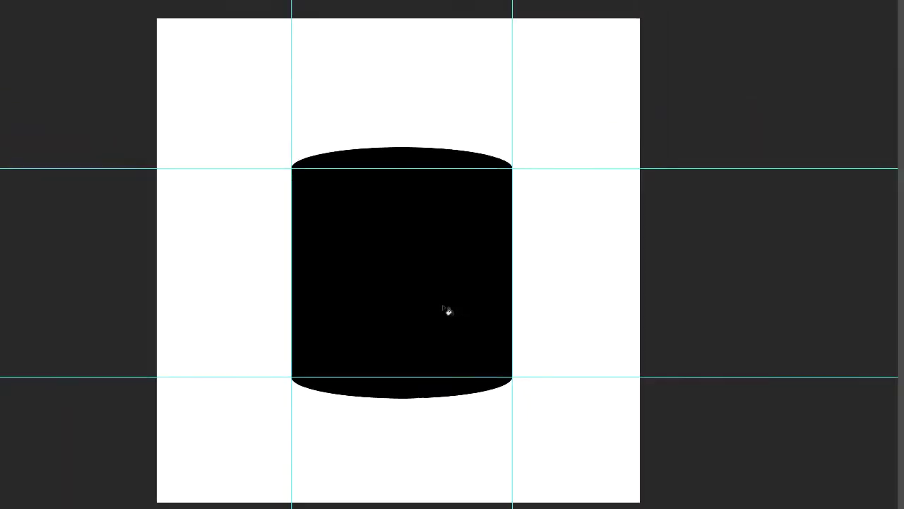
{"action": "key", "text": "super+d"}
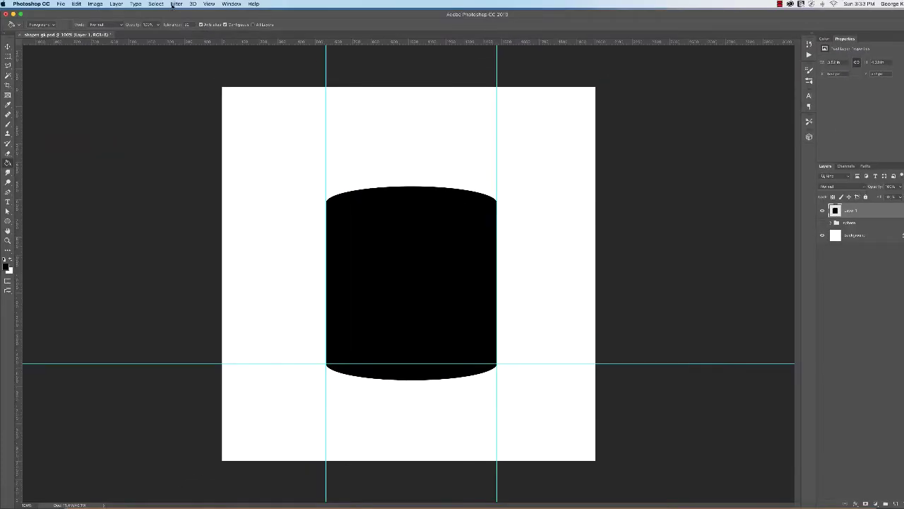
Step: Remove every guide from the canvas with View > Clear Guides
{"action": "left_click", "coordinate": [212, 5]}
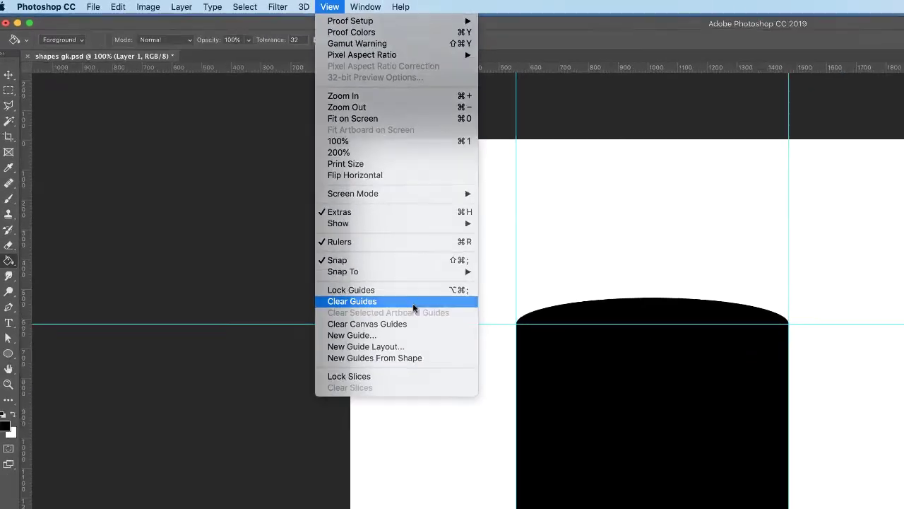
{"action": "left_click", "coordinate": [602, 451]}
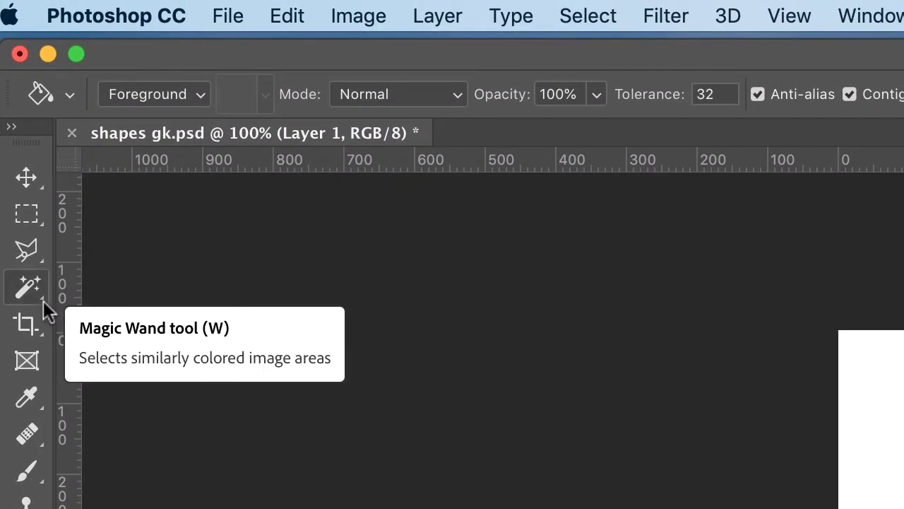
Step: Select the entire black cylinder silhouette with the Magic Wand
{"action": "left_click", "coordinate": [43, 303]}
{"action": "left_click", "coordinate": [43, 302]}
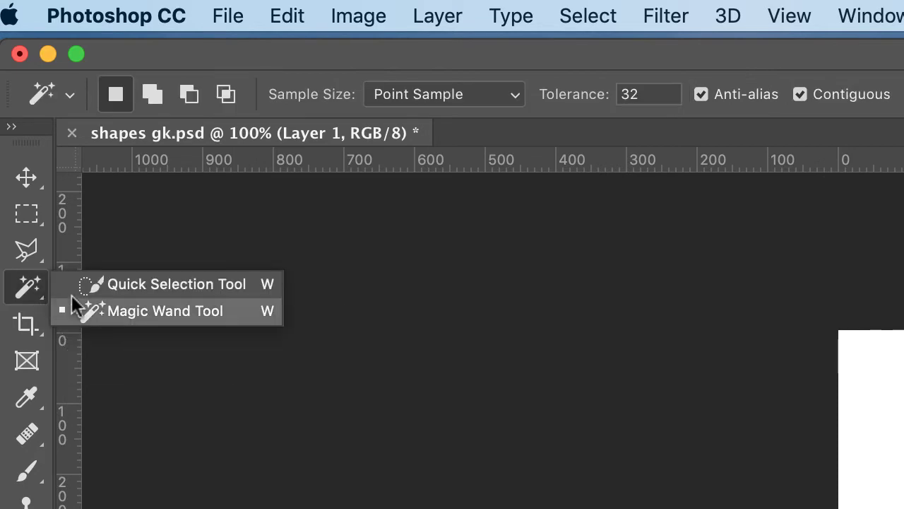
{"action": "left_click", "coordinate": [118, 311]}
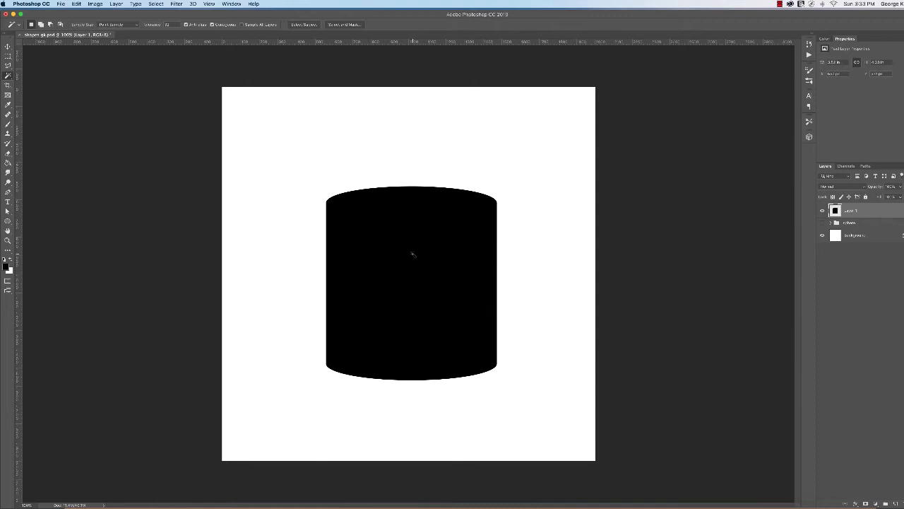
{"action": "left_click", "coordinate": [415, 258]}
Step: Save the cylinder silhouette selection as a new channel called 'cylinder body'
{"action": "left_click", "coordinate": [156, 4]}
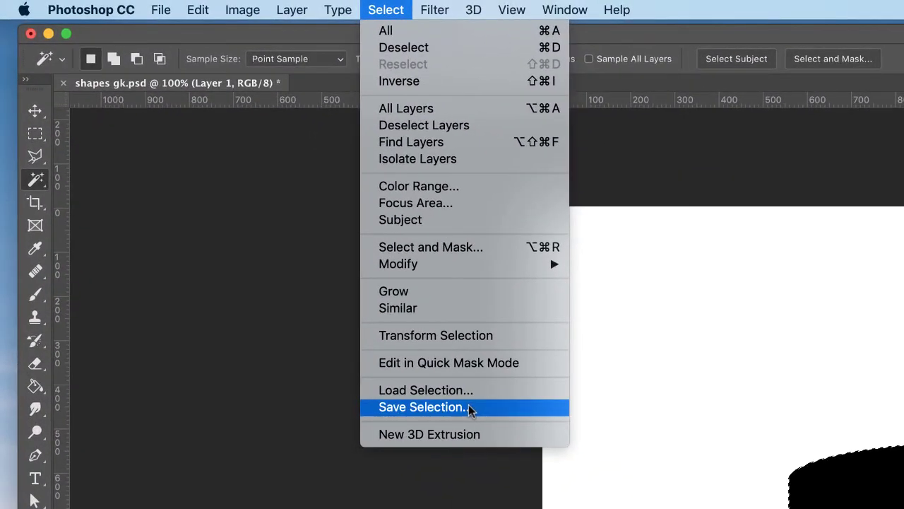
{"action": "left_click", "coordinate": [469, 408]}
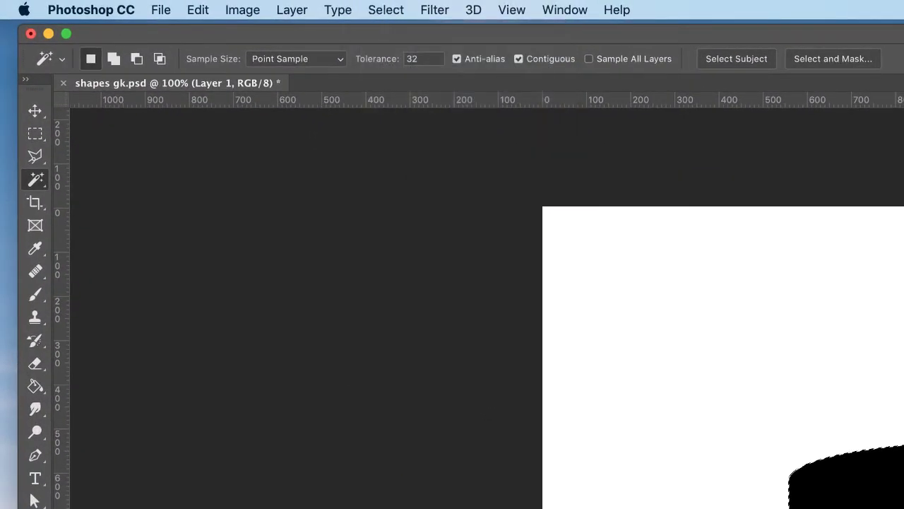
{"action": "type", "text": "cyli"}
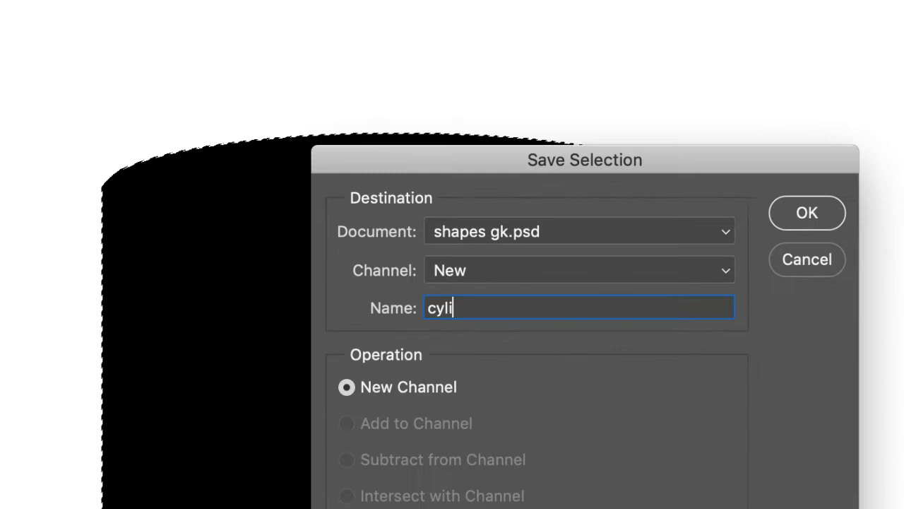
{"action": "type", "text": "nder "}
{"action": "type", "text": "bod"}
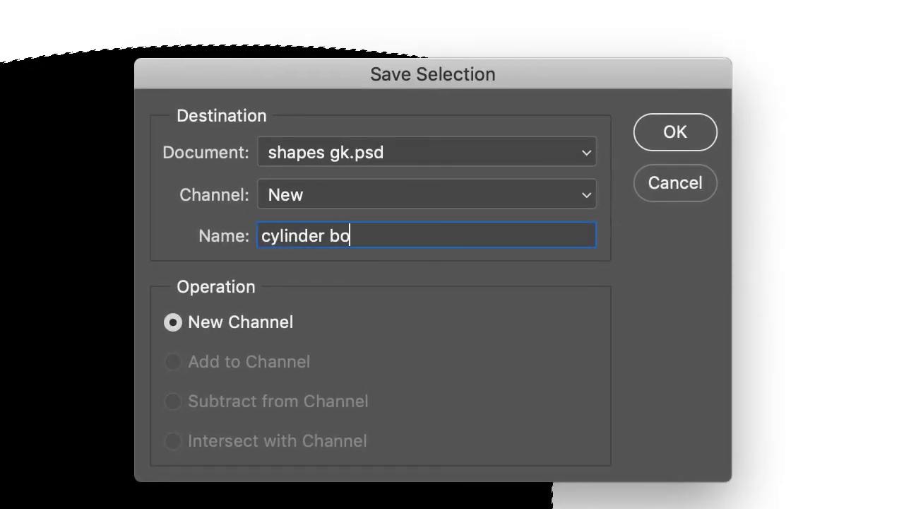
{"action": "type", "text": "y"}
{"action": "left_click", "coordinate": [681, 136]}
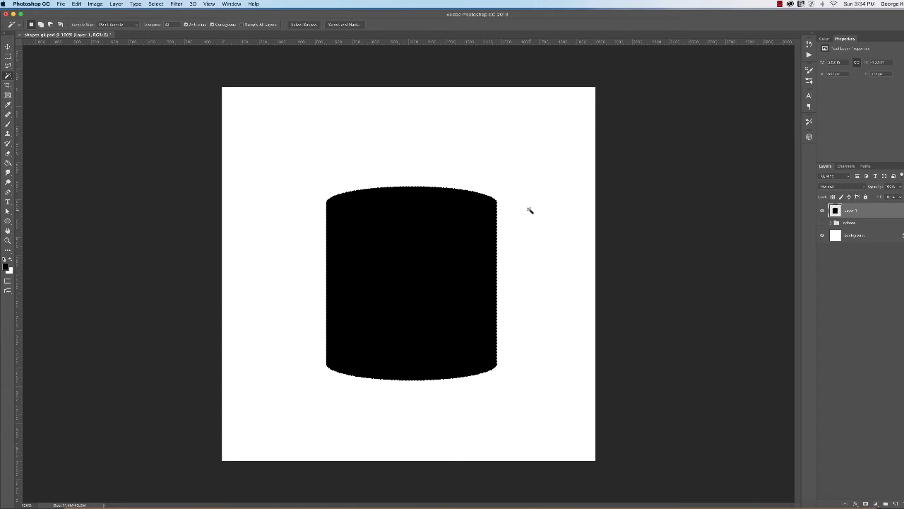
Step: Clear the black cylinder fill from Layer 1, keeping the selection, and save the document
{"action": "key", "text": "Delete"}
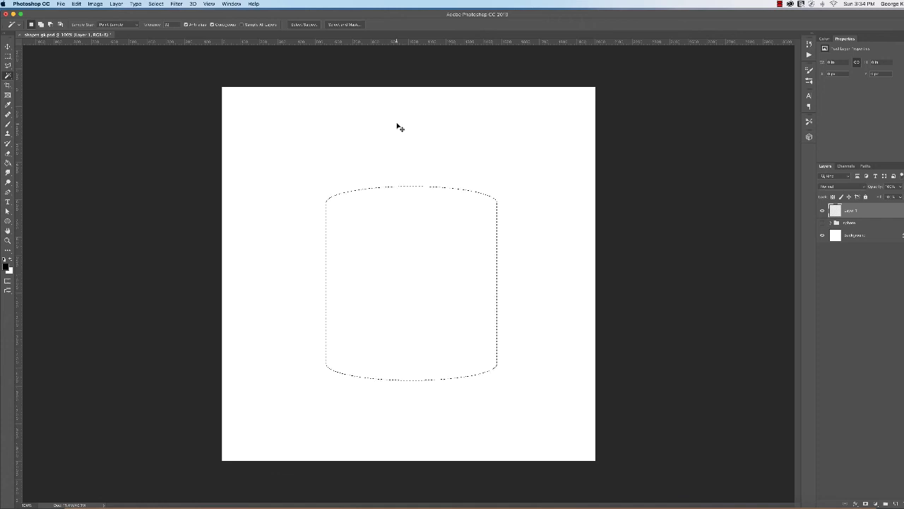
{"action": "key", "text": "super+s"}
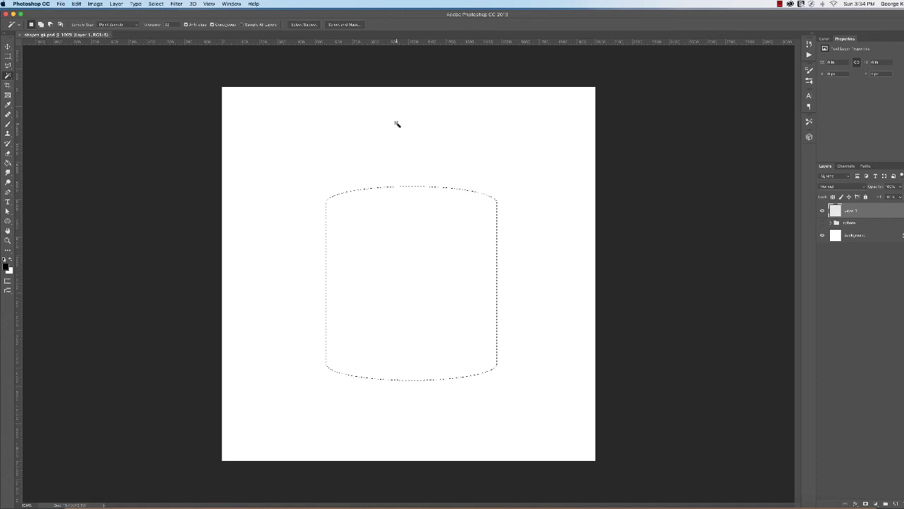